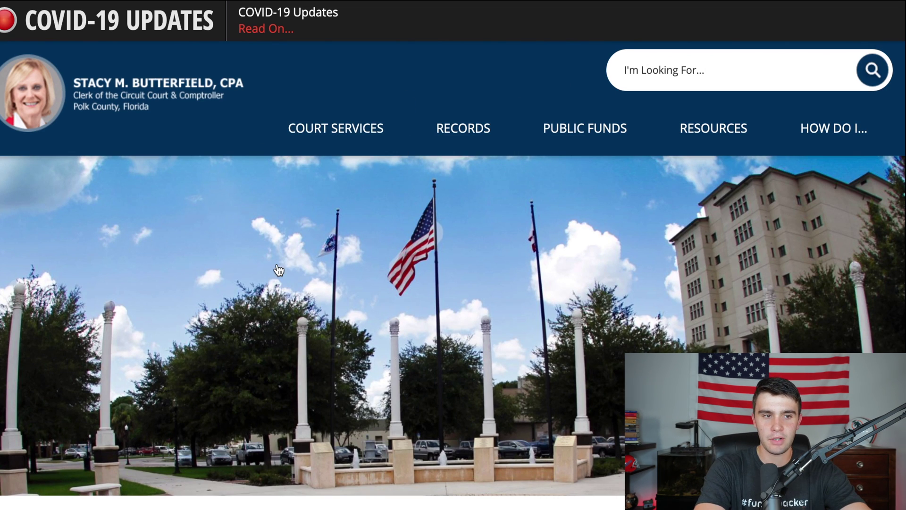
Go from Official Records to the online records search and proceed past the Leaving Site notice
{"action": "scroll", "coordinate": [279, 269], "scroll_direction": "down", "scroll_amount": 5}
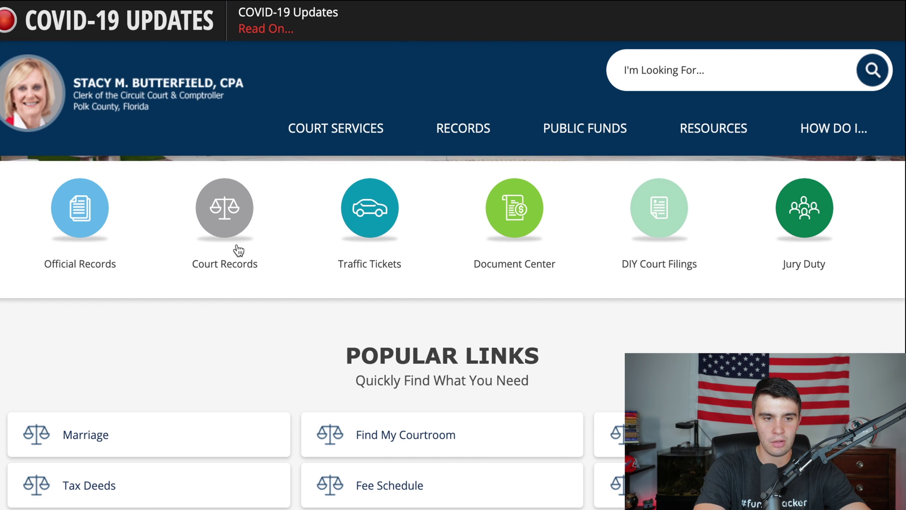
{"action": "left_click", "coordinate": [73, 207]}
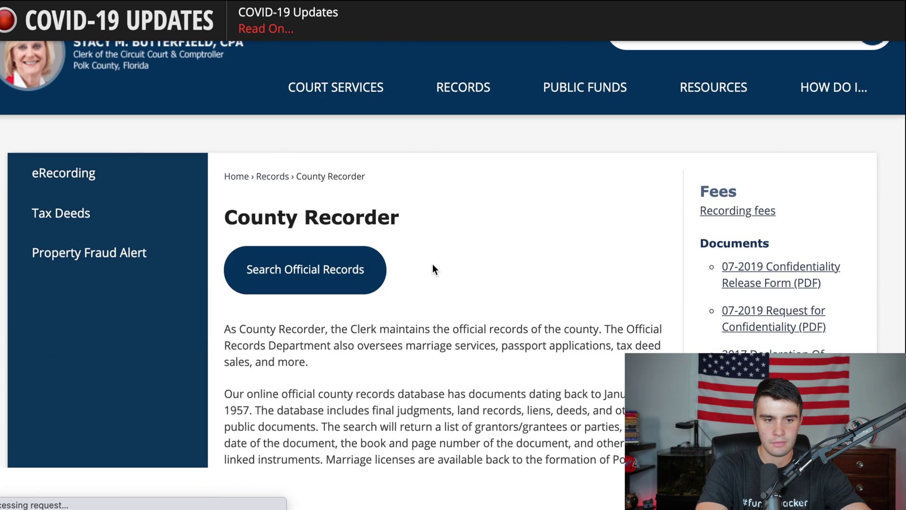
{"action": "left_click", "coordinate": [310, 271]}
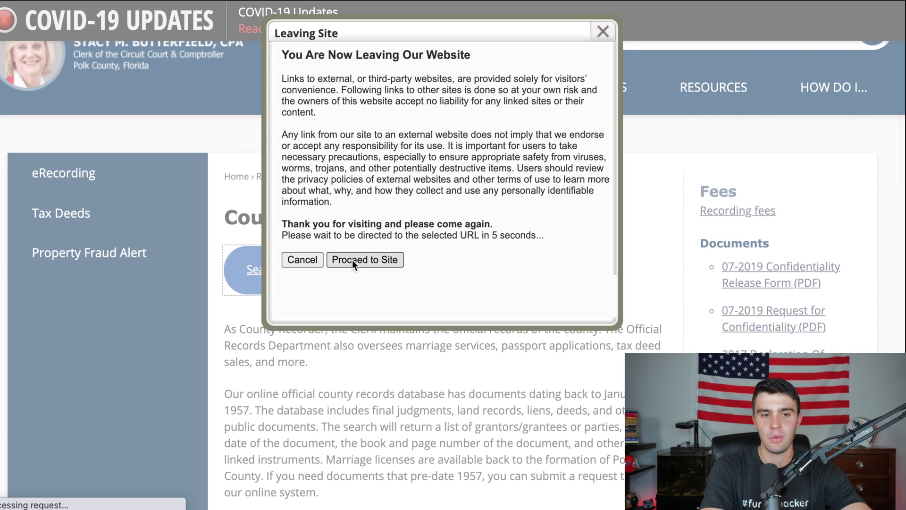
{"action": "left_click", "coordinate": [352, 260]}
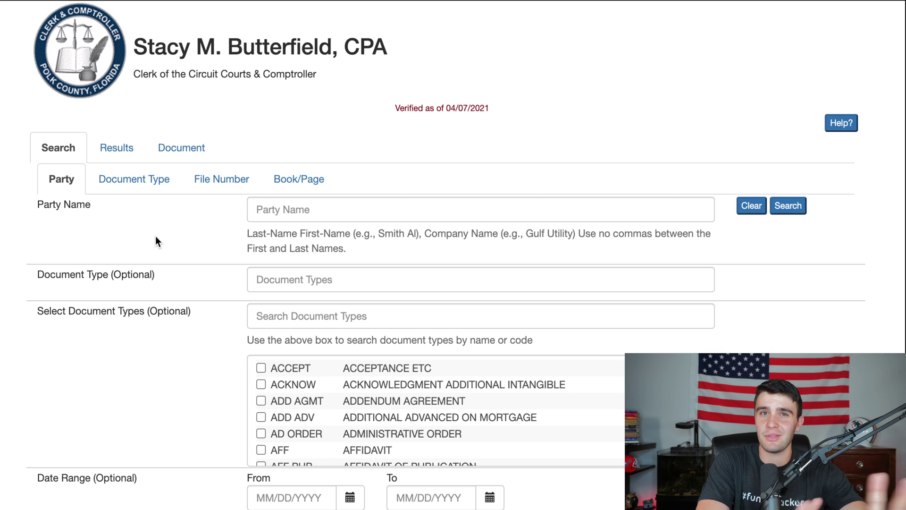
Search by document type with PROBATE and PRO selected
{"action": "left_click", "coordinate": [125, 183]}
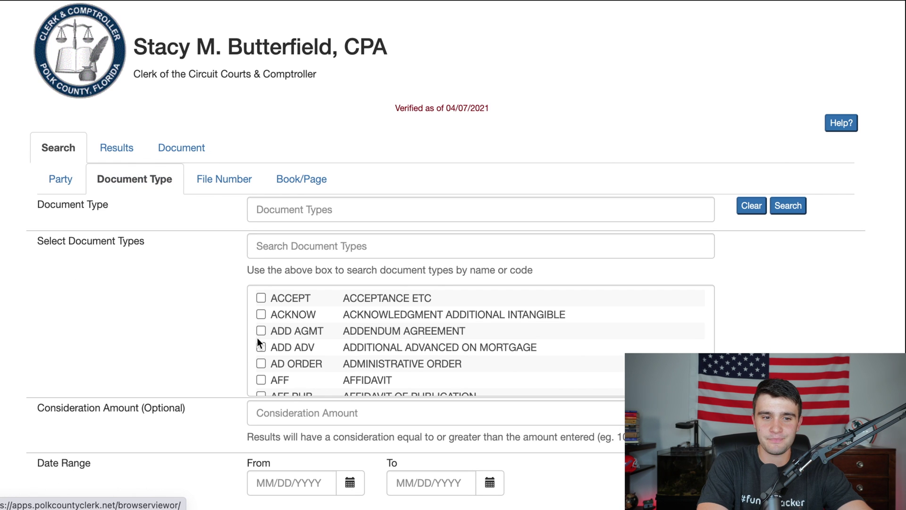
{"action": "scroll", "coordinate": [257, 338], "scroll_direction": "down", "scroll_amount": 10}
{"action": "scroll", "coordinate": [360, 348], "scroll_direction": "down", "scroll_amount": 20}
{"action": "scroll", "coordinate": [360, 348], "scroll_direction": "down", "scroll_amount": 20}
{"action": "scroll", "coordinate": [361, 347], "scroll_direction": "down", "scroll_amount": 10}
{"action": "scroll", "coordinate": [361, 347], "scroll_direction": "up", "scroll_amount": 2}
{"action": "scroll", "coordinate": [361, 348], "scroll_direction": "down", "scroll_amount": 3}
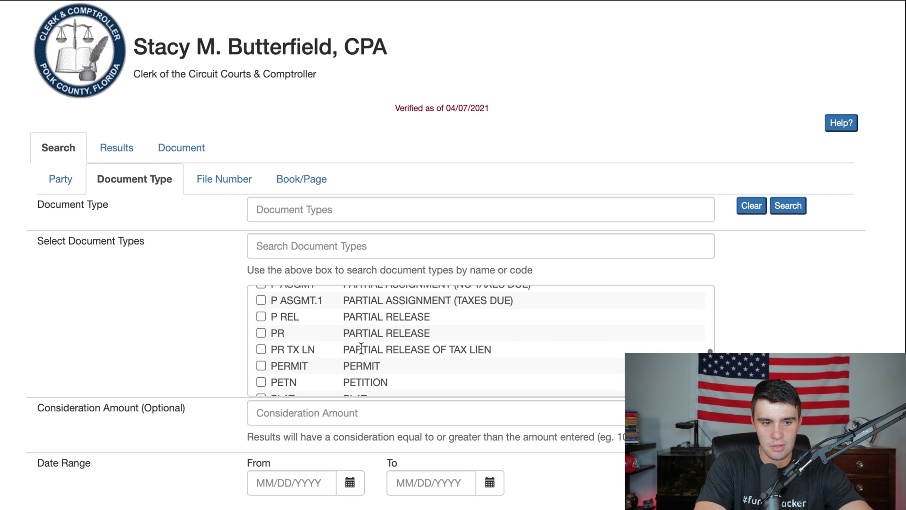
{"action": "scroll", "coordinate": [260, 339], "scroll_direction": "down", "scroll_amount": 5}
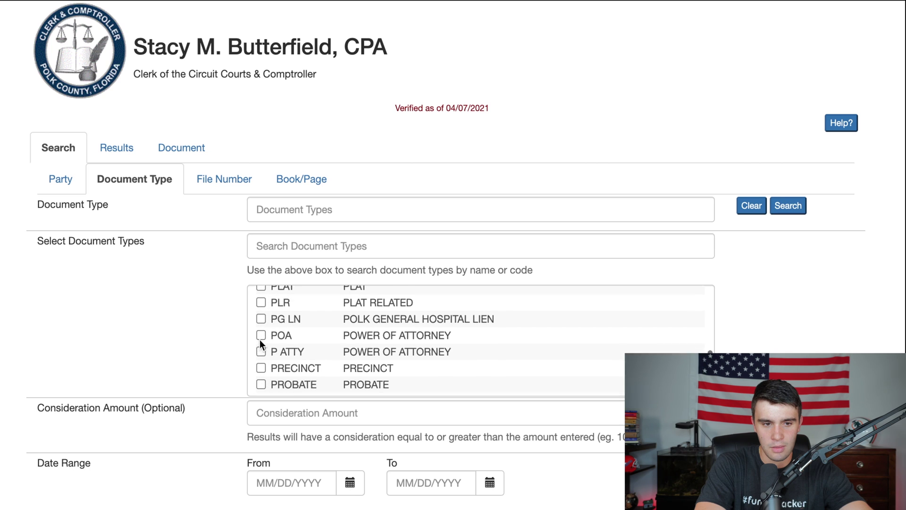
{"action": "scroll", "coordinate": [259, 339], "scroll_direction": "down", "scroll_amount": 1}
{"action": "left_click", "coordinate": [260, 357]}
{"action": "left_click", "coordinate": [260, 373]}
Limit the range to the last 30 days (03/13/2021–04/12/2021) and run the search
{"action": "scroll", "coordinate": [171, 332], "scroll_direction": "down", "scroll_amount": 2}
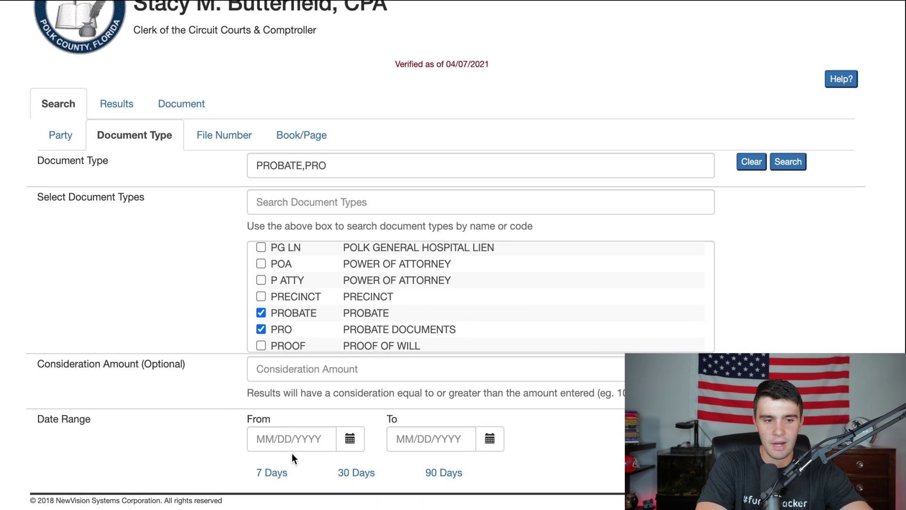
{"action": "left_click", "coordinate": [354, 474]}
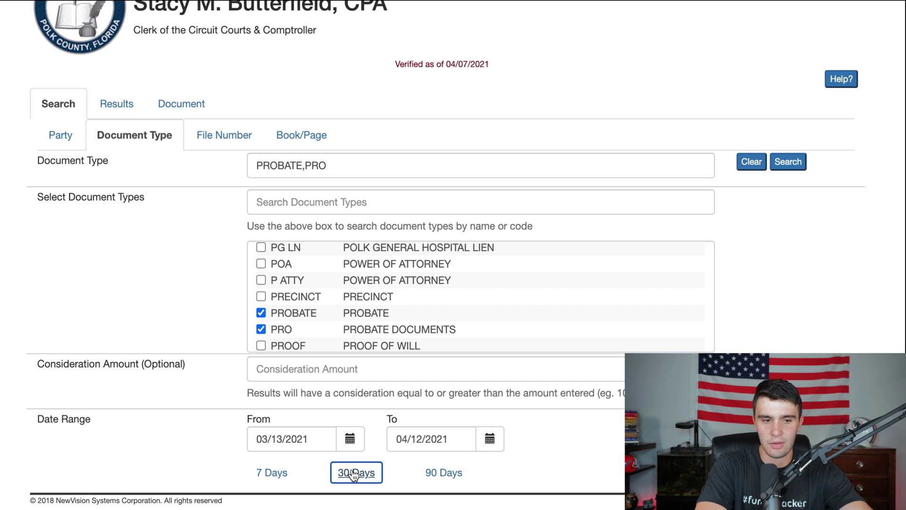
{"action": "left_click", "coordinate": [797, 168]}
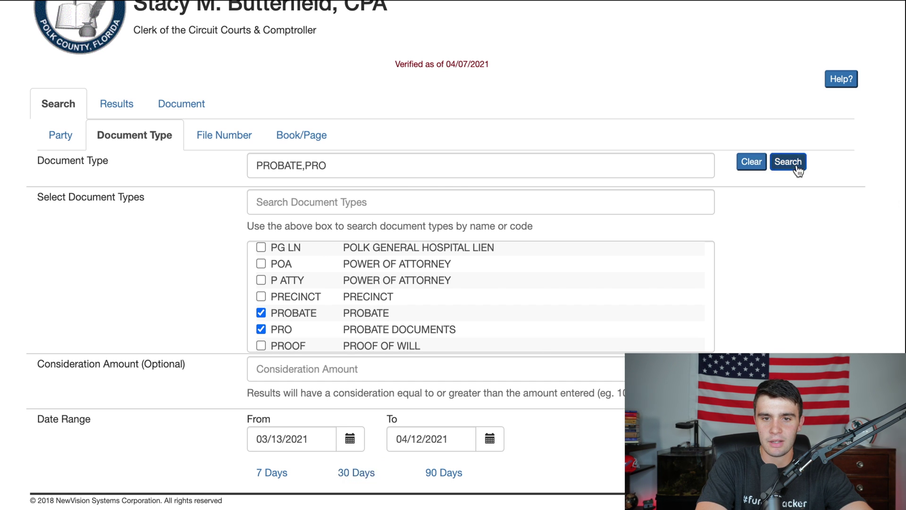
{"action": "left_click", "coordinate": [571, 61]}
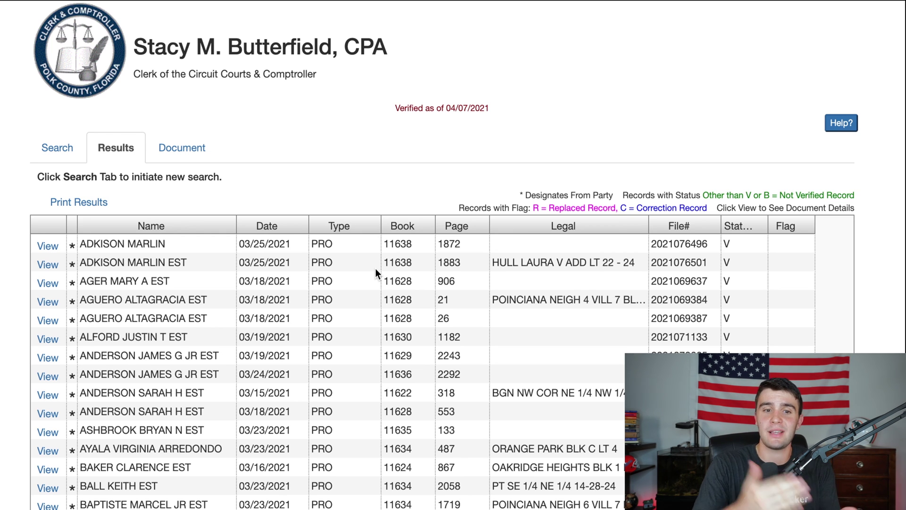
Scroll through the 1001 probate results and back to the top of the grid
{"action": "scroll", "coordinate": [254, 335], "scroll_direction": "down", "scroll_amount": 10}
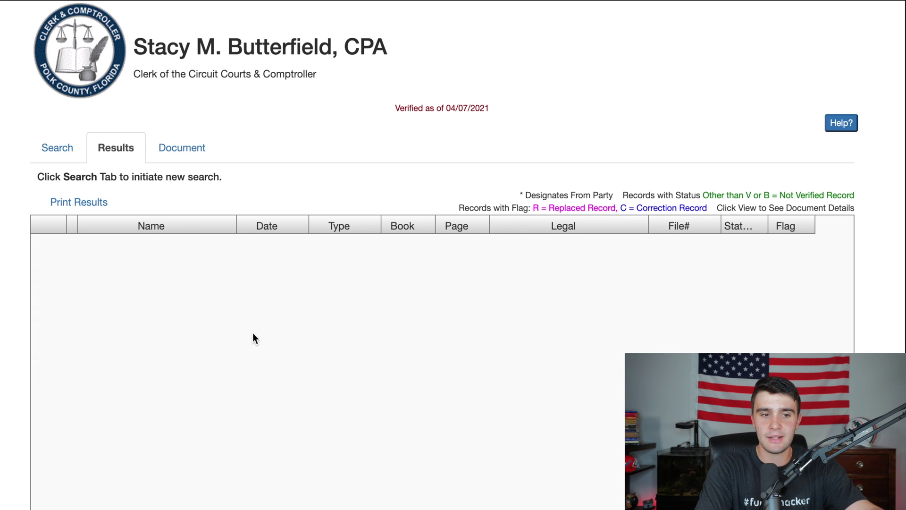
{"action": "scroll", "coordinate": [404, 107], "scroll_direction": "down", "scroll_amount": 4}
{"action": "scroll", "coordinate": [331, 308], "scroll_direction": "down", "scroll_amount": 10}
{"action": "scroll", "coordinate": [332, 308], "scroll_direction": "down", "scroll_amount": 10}
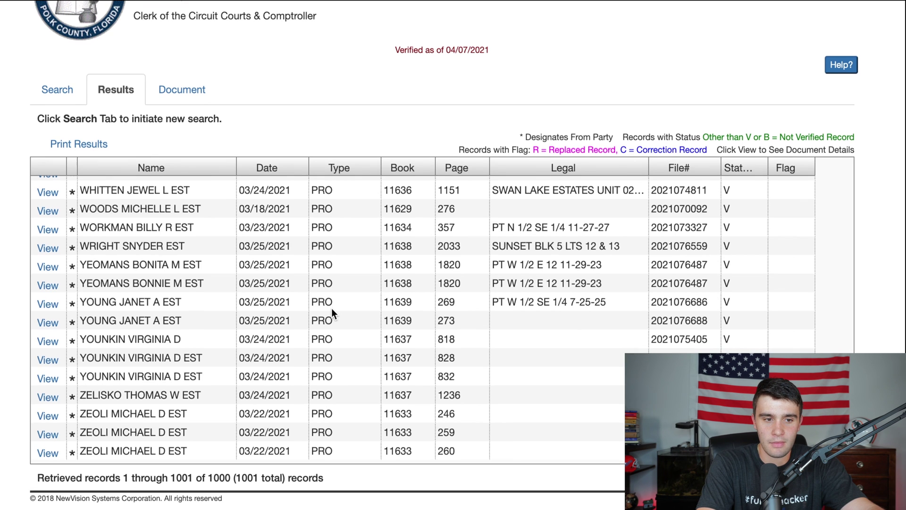
{"action": "scroll", "coordinate": [331, 307], "scroll_direction": "up", "scroll_amount": 15}
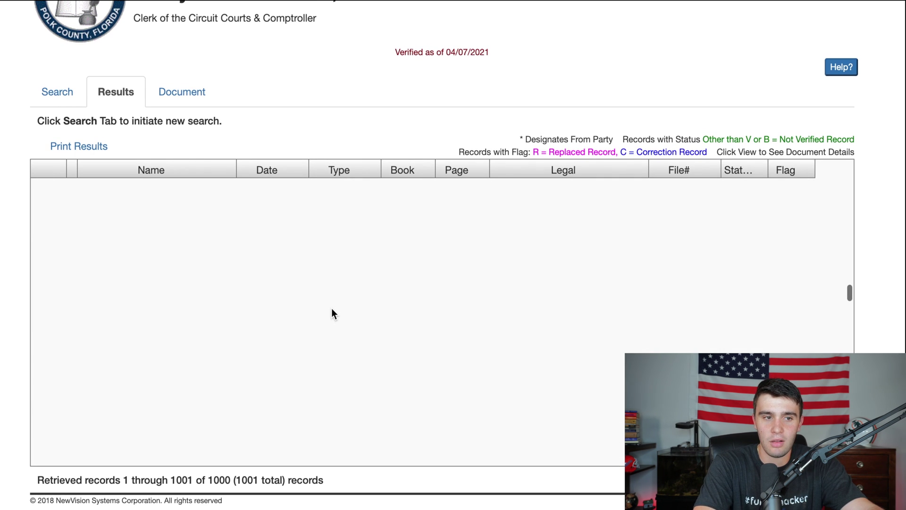
{"action": "scroll", "coordinate": [331, 313], "scroll_direction": "up", "scroll_amount": 10}
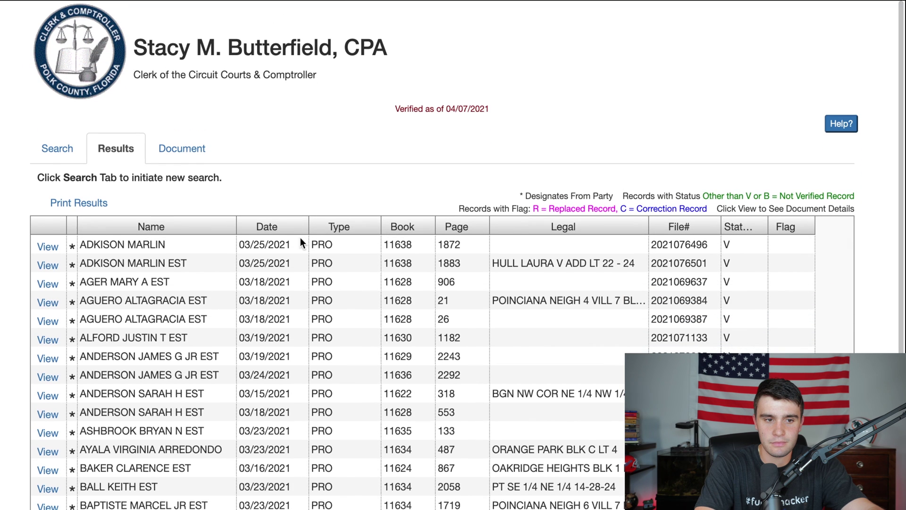
Sort the probate results by date, newest first
{"action": "left_click", "coordinate": [270, 228]}
{"action": "left_click", "coordinate": [277, 225]}
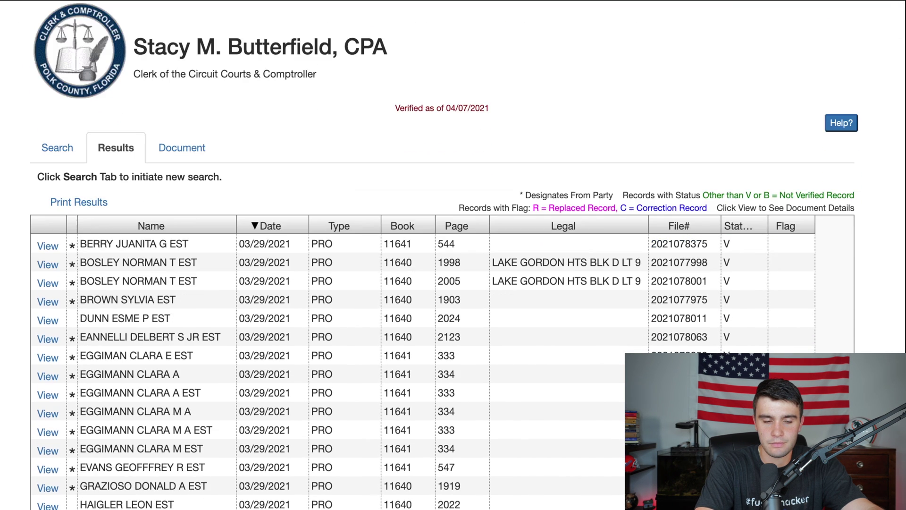
{"action": "scroll", "coordinate": [310, 275], "scroll_direction": "down", "scroll_amount": 3}
{"action": "scroll", "coordinate": [338, 172], "scroll_direction": "down", "scroll_amount": 3}
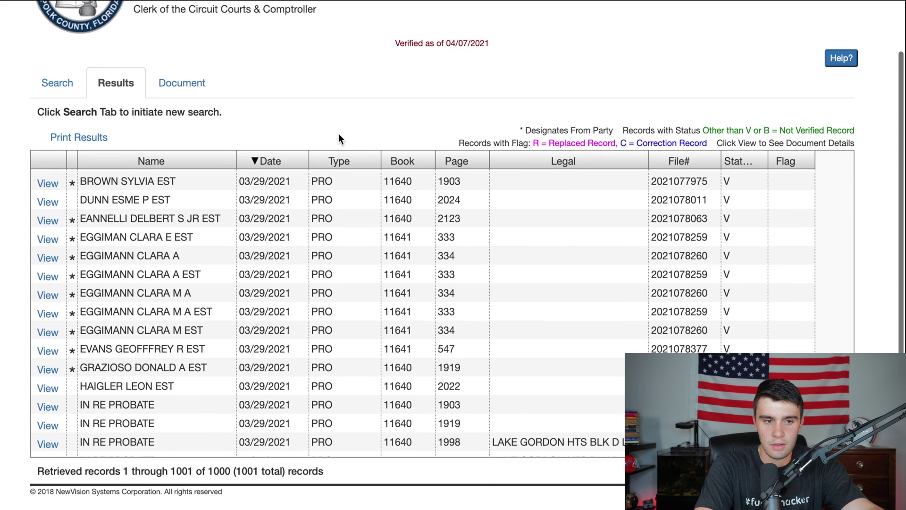
{"action": "scroll", "coordinate": [338, 137], "scroll_direction": "up", "scroll_amount": 1}
{"action": "scroll", "coordinate": [220, 365], "scroll_direction": "up", "scroll_amount": 3}
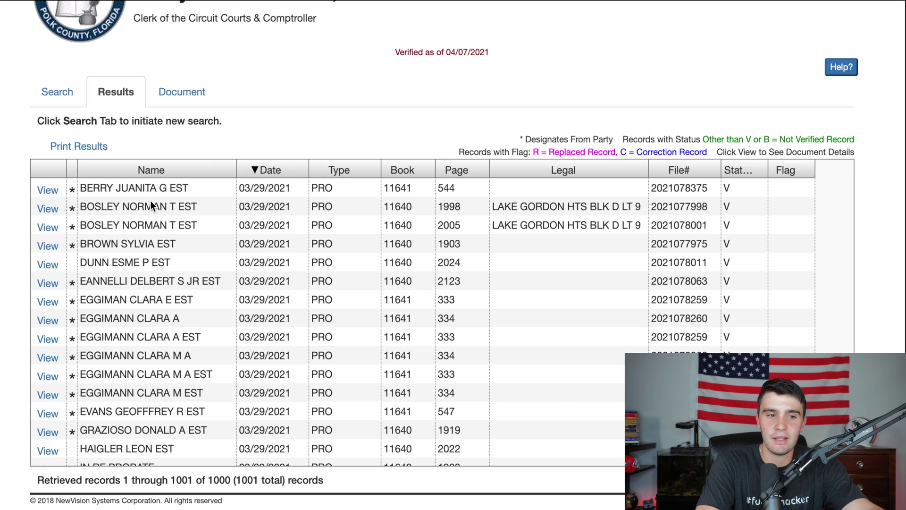
Select the 03/29/2021 estate record that has a legal description
{"action": "left_click", "coordinate": [168, 208]}
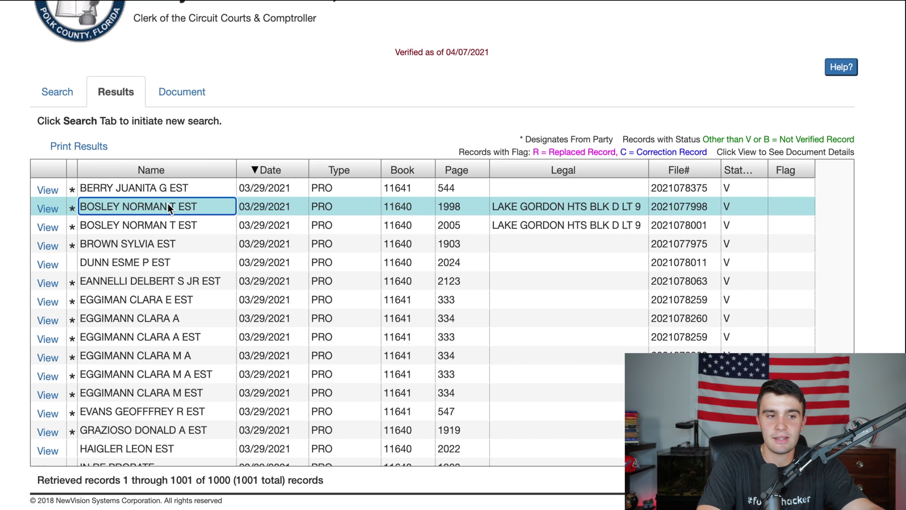
{"action": "left_click", "coordinate": [153, 241]}
{"action": "left_click", "coordinate": [161, 207]}
{"action": "left_click", "coordinate": [568, 208]}
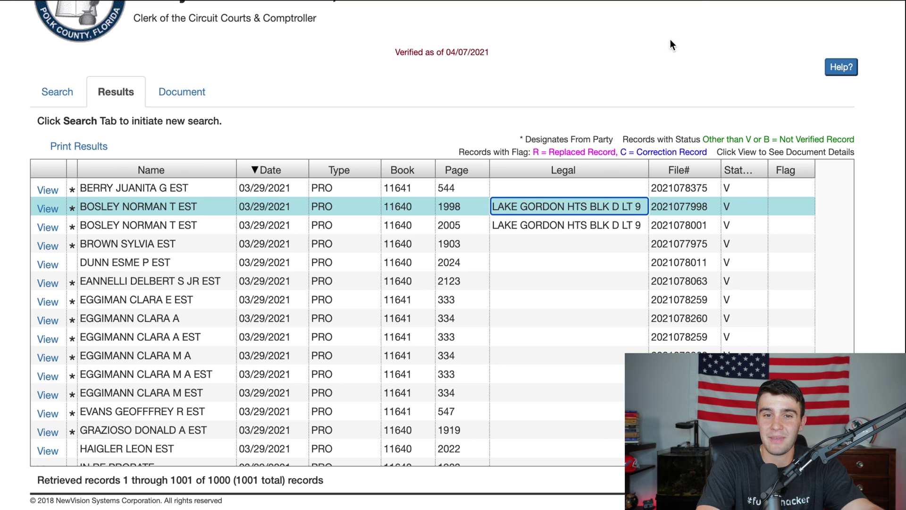
In a new tab, Google the Polk County Property Appraiser and open its Property Search page
{"action": "key", "text": "super+t"}
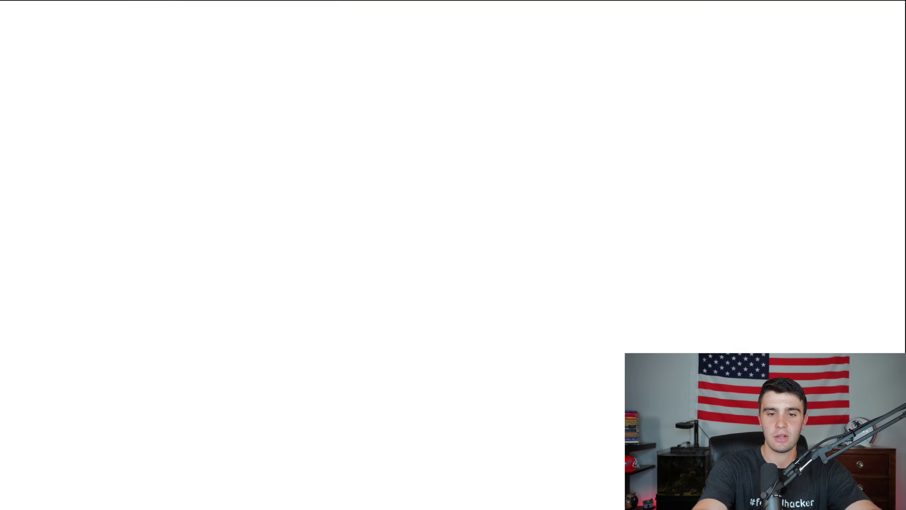
{"action": "type", "text": "pol county"}
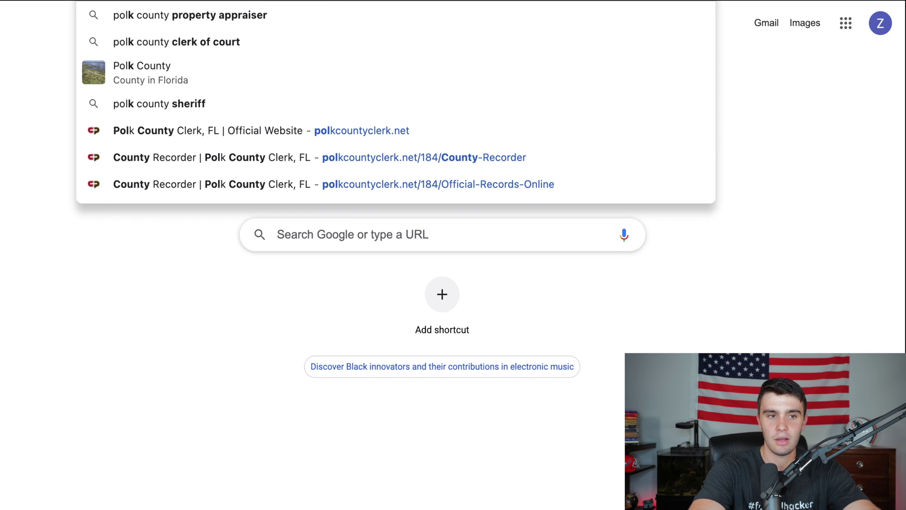
{"action": "left_click", "coordinate": [510, 14]}
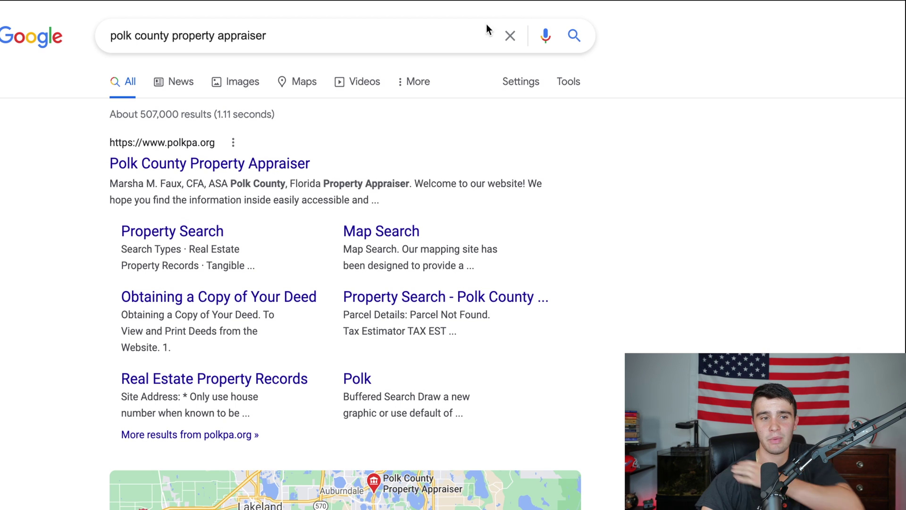
{"action": "left_click", "coordinate": [169, 165]}
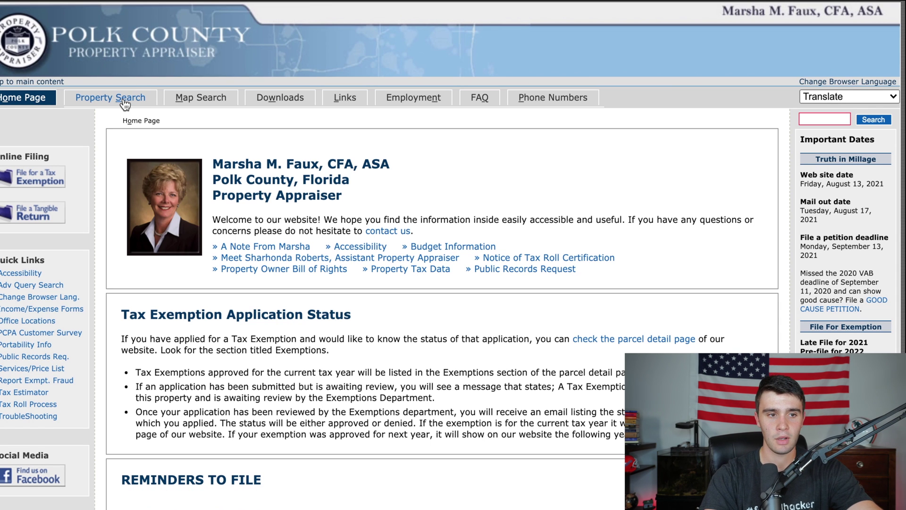
{"action": "left_click", "coordinate": [123, 100]}
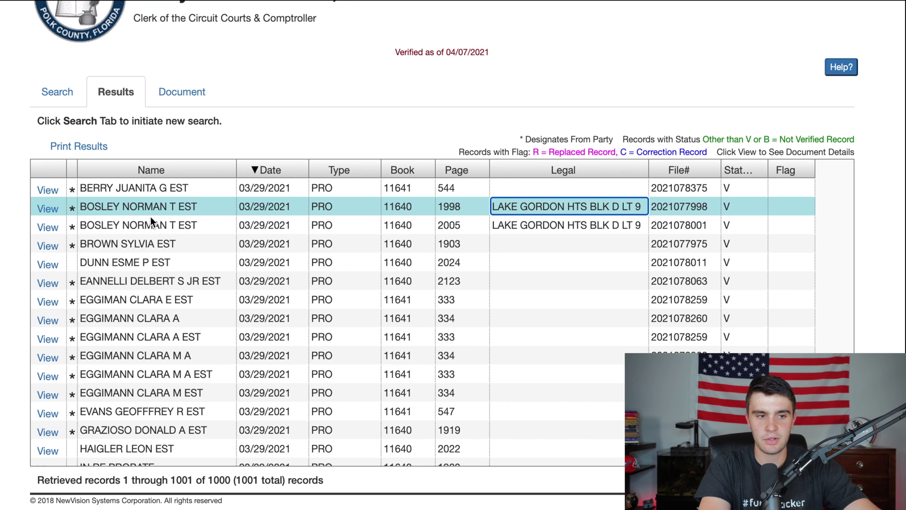
Search by the estate owner's name and open the matching parcel's details and area map
{"action": "left_click", "coordinate": [140, 206]}
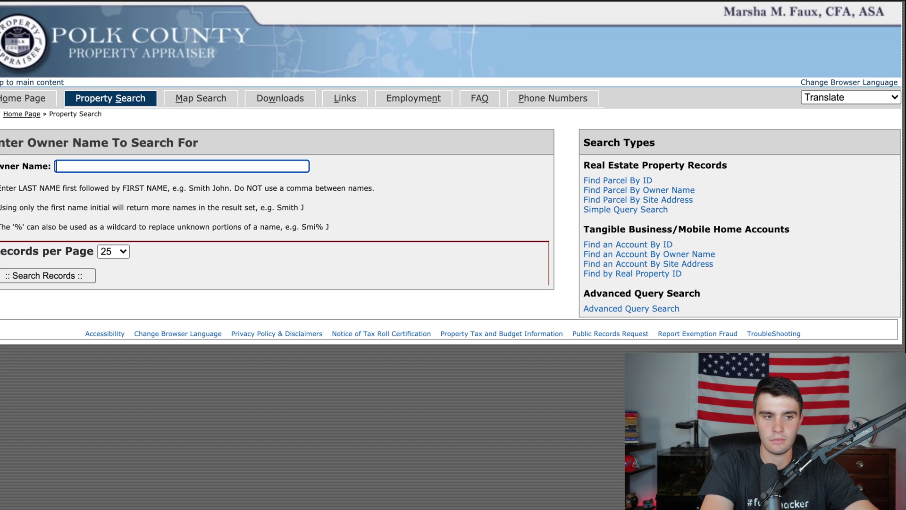
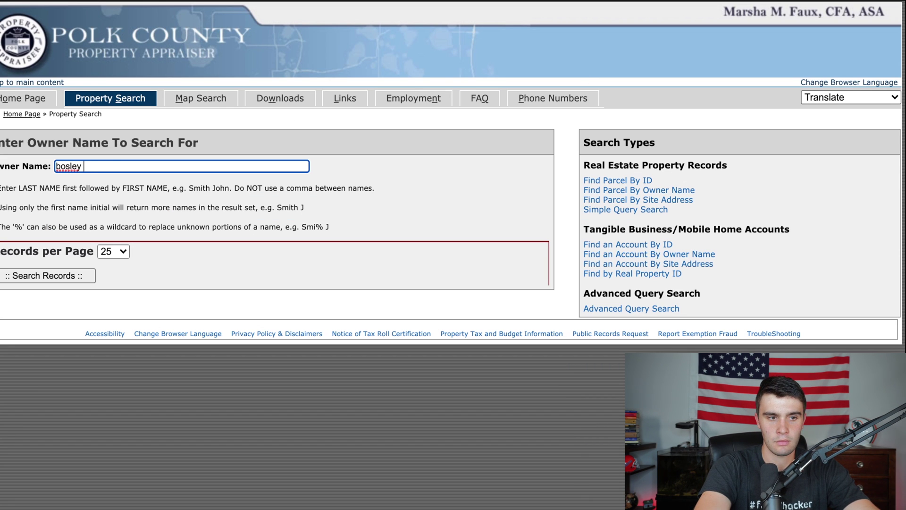
{"action": "key", "text": "Return"}
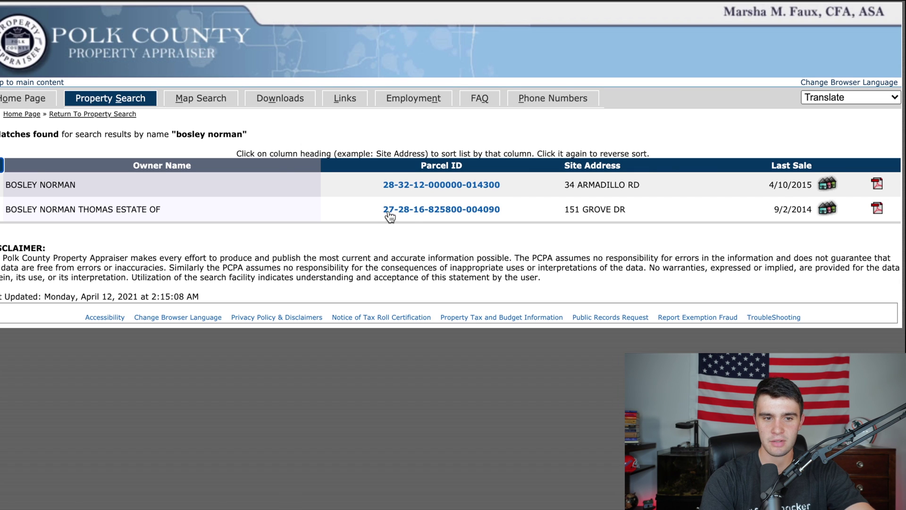
{"action": "left_click", "coordinate": [414, 209]}
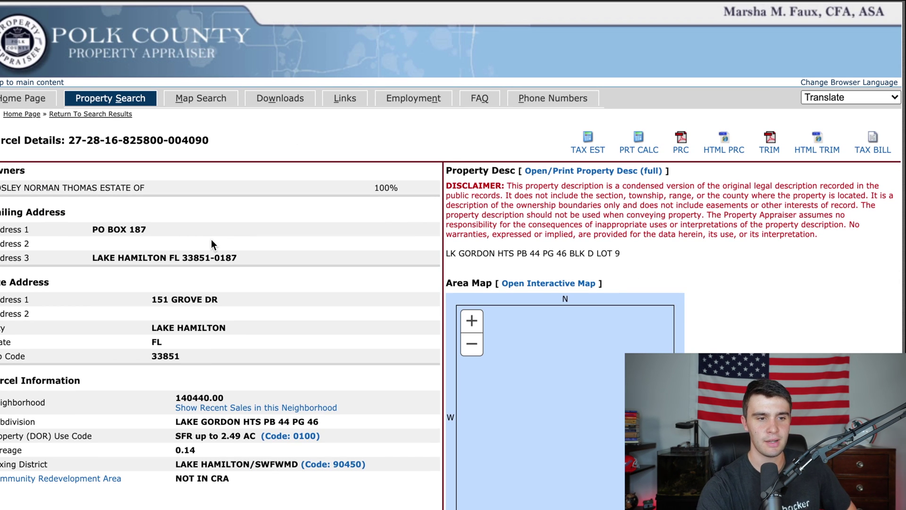
{"action": "scroll", "coordinate": [323, 361], "scroll_direction": "down", "scroll_amount": 5}
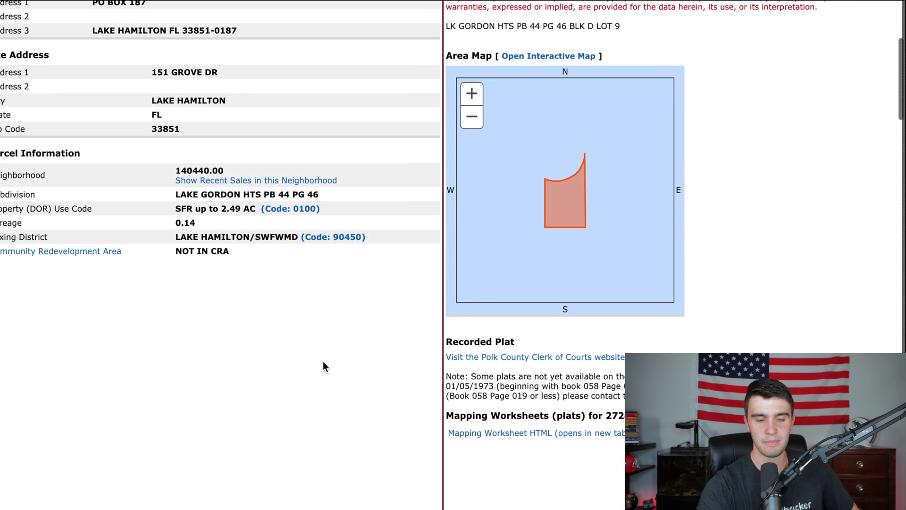
{"action": "scroll", "coordinate": [323, 366], "scroll_direction": "up", "scroll_amount": 4}
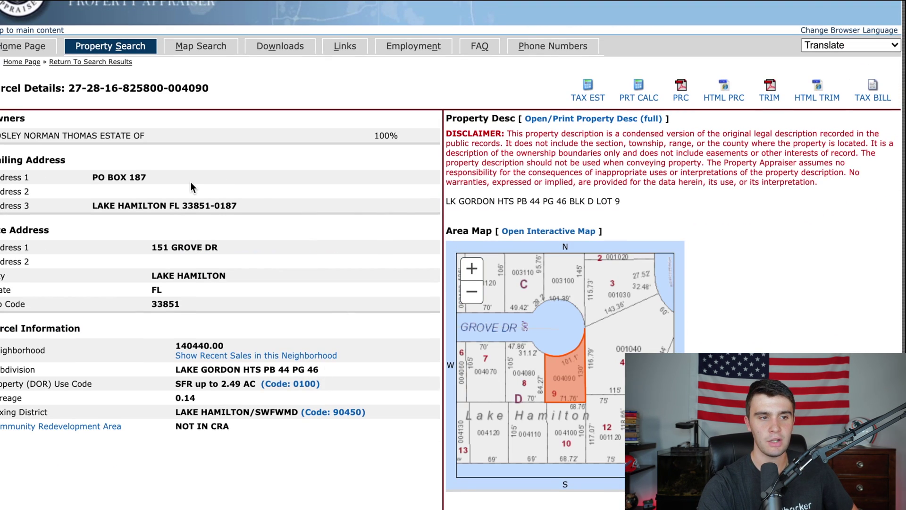